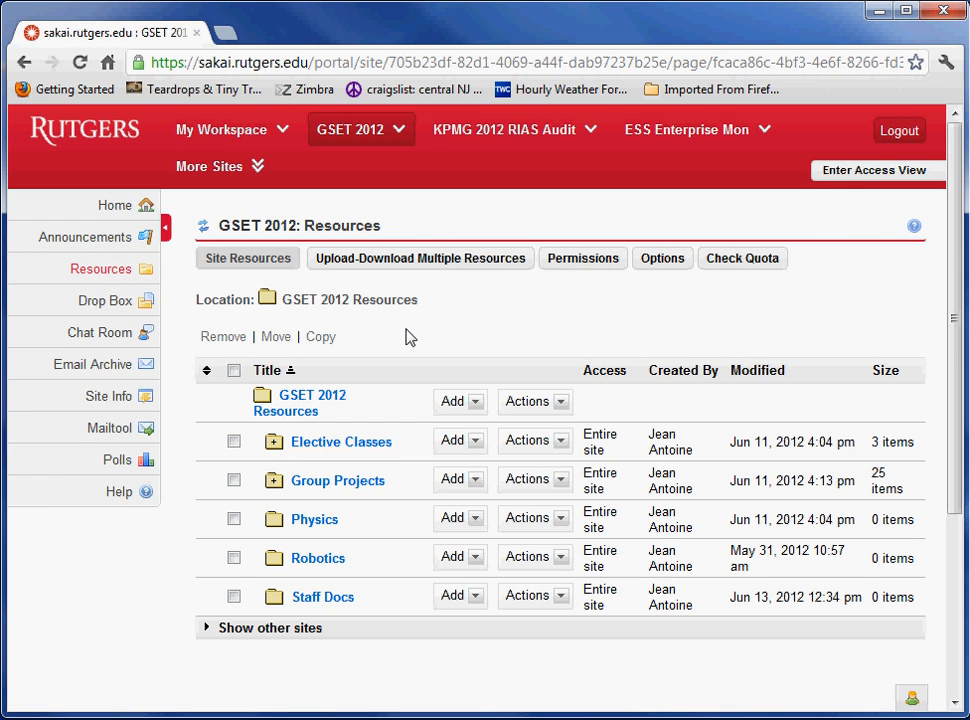
Step: Expand the Elective Classes folder and its Elective A subfolder to examine their contents, and collapse both again
scroll(418, 336, "down", 1)
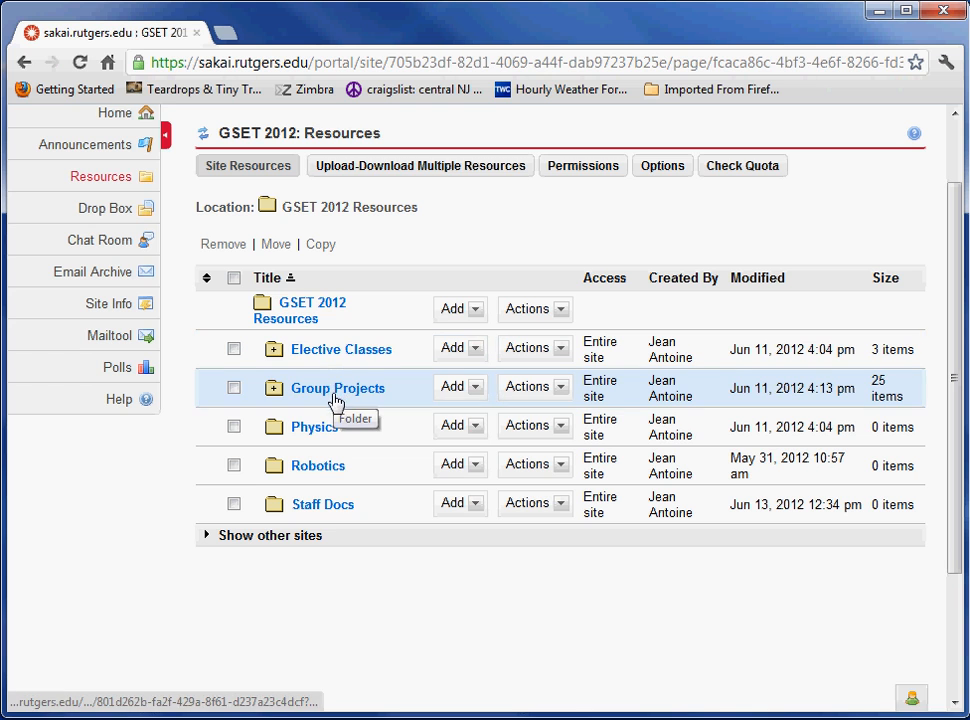
left_click(275, 350)
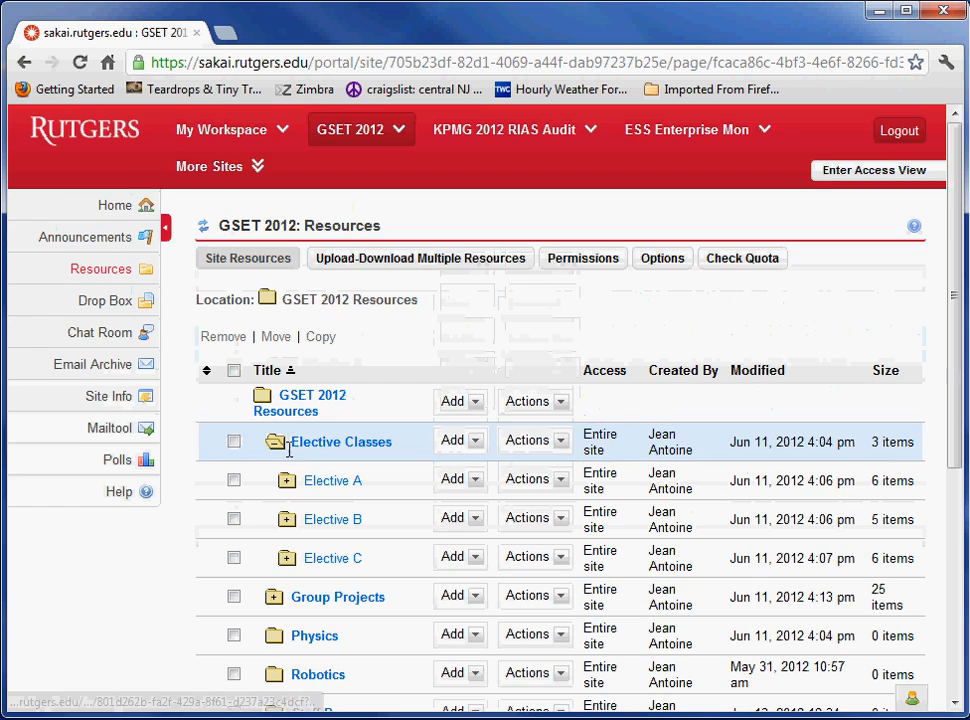
left_click(293, 482)
scroll(300, 487, "down", 3)
scroll(444, 405, "down", 3)
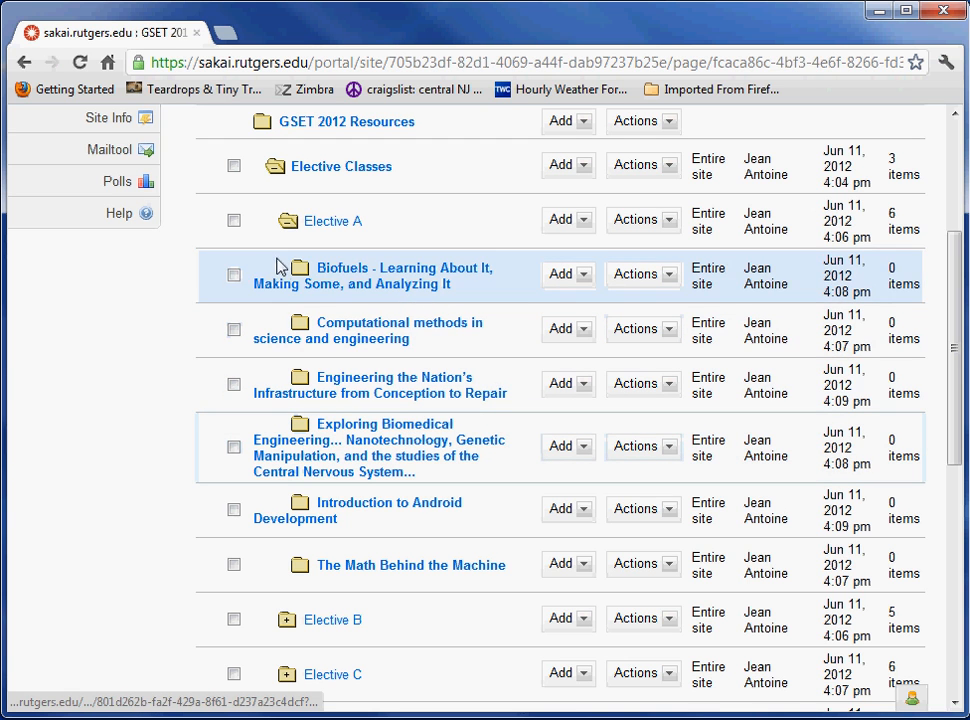
left_click(288, 222)
scroll(340, 450, "down", 3)
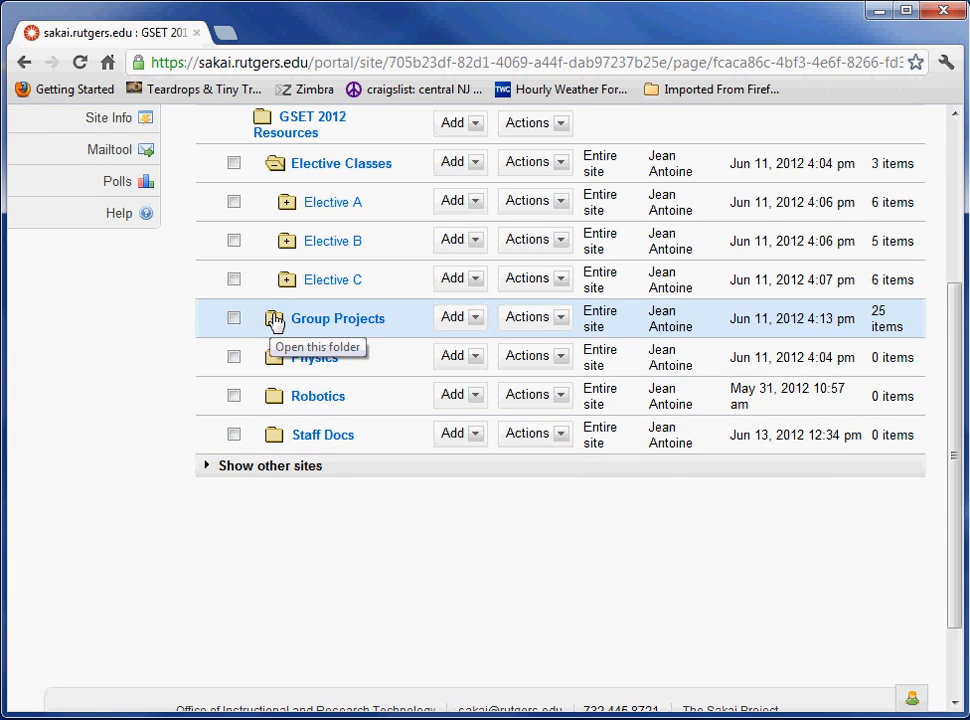
left_click(276, 172)
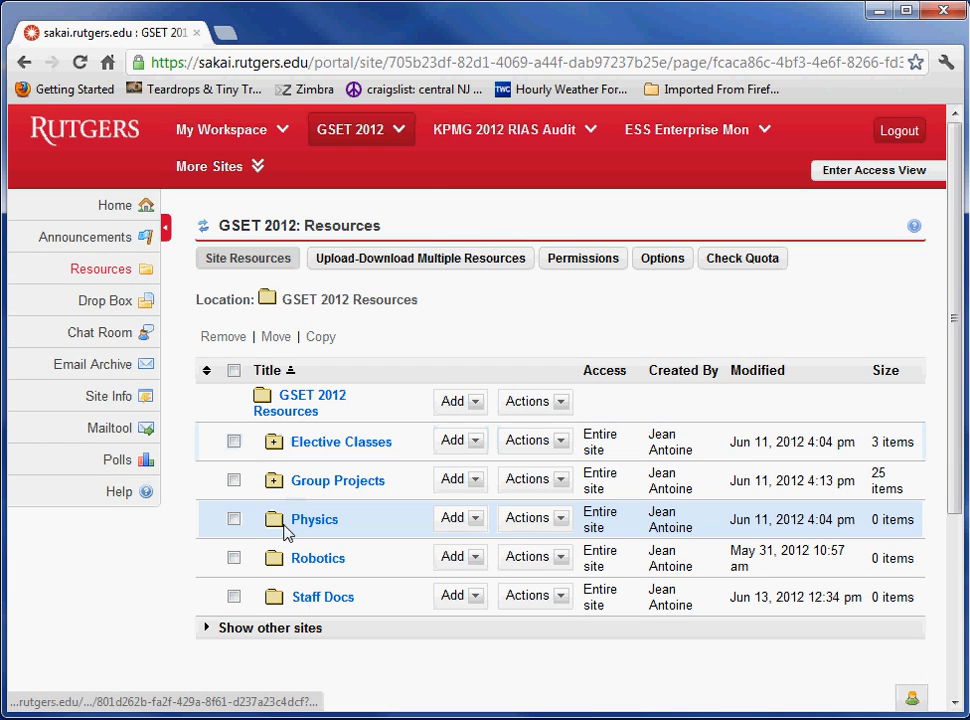
Step: Expand the Group Projects folder to look through its project subfolders, and collapse it again
left_click(276, 486)
scroll(292, 474, "down", 3)
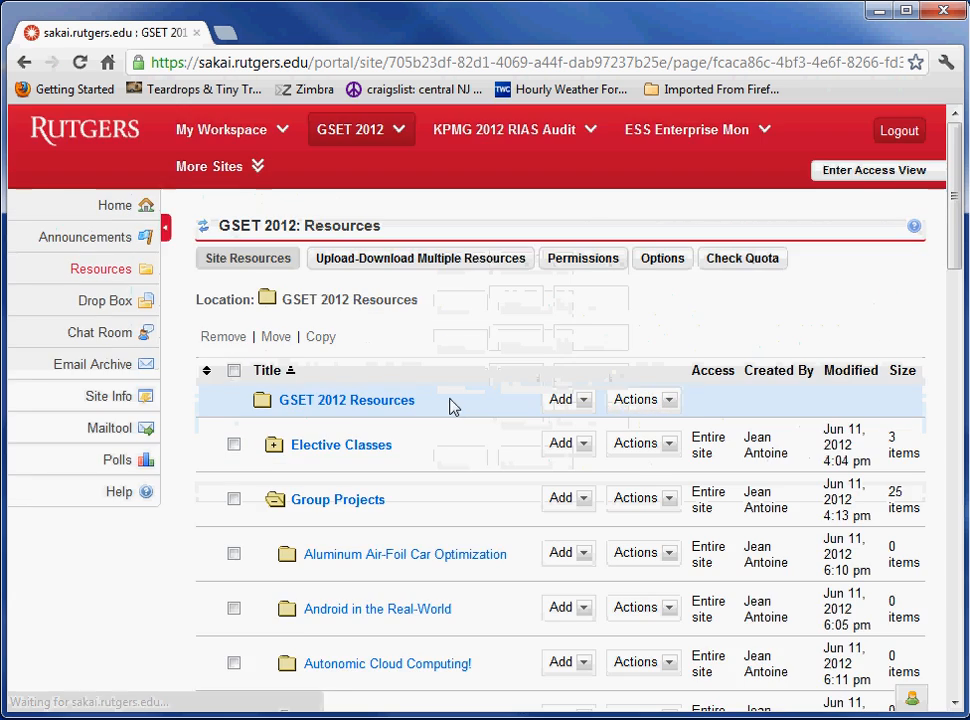
scroll(457, 435, "down", 3)
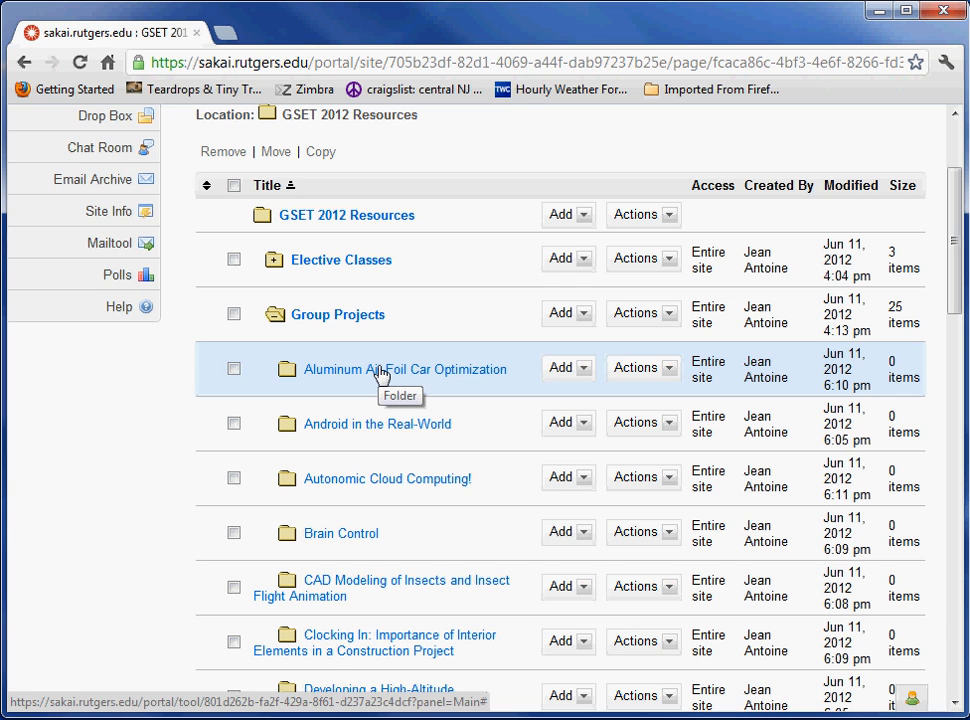
left_click(280, 318)
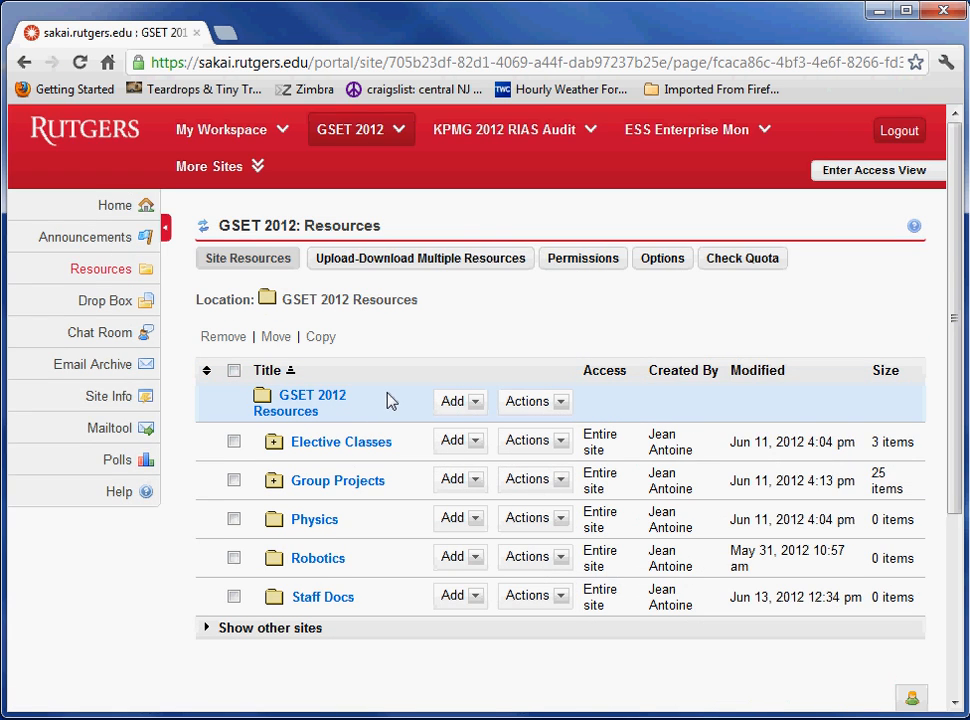
Step: Create a folder named "Student Uploads" inside the Robotics folder
scroll(392, 405, "down", 3)
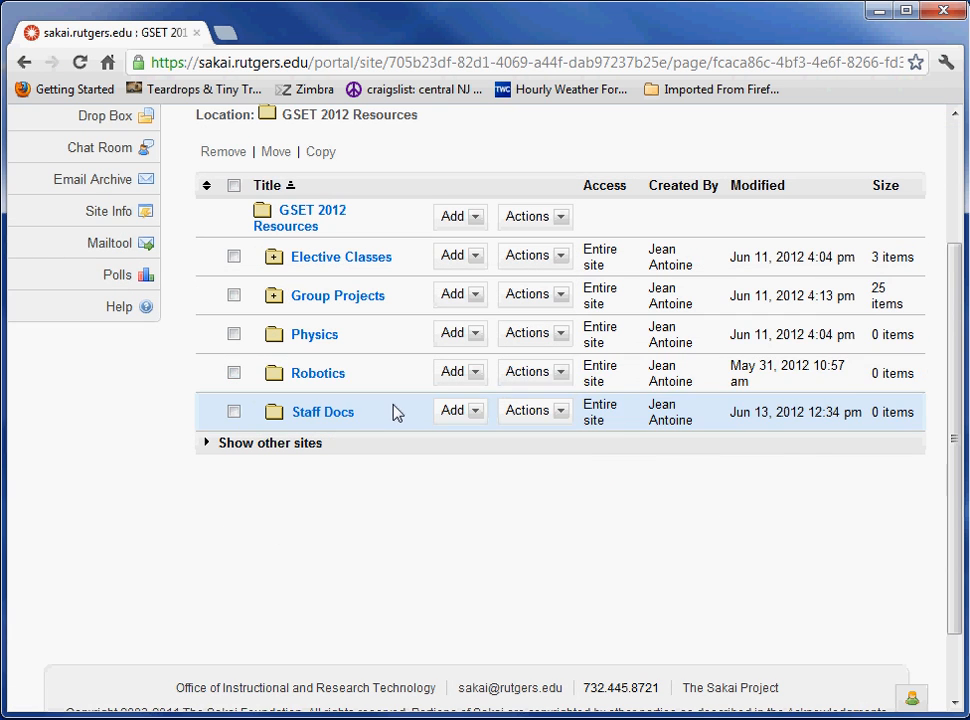
left_click(308, 374)
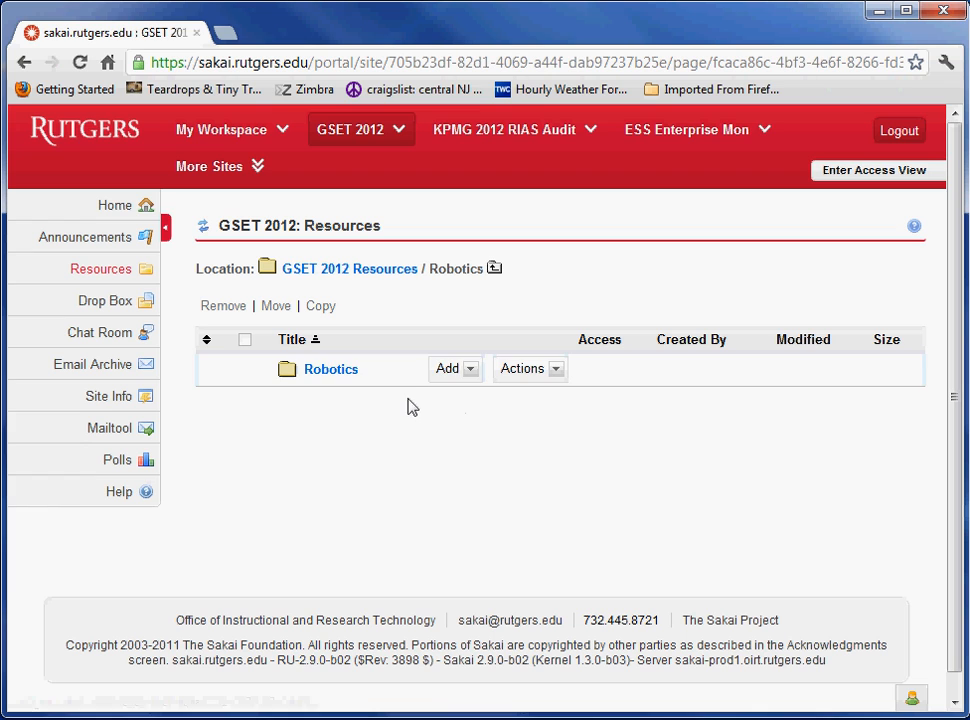
left_click(469, 374)
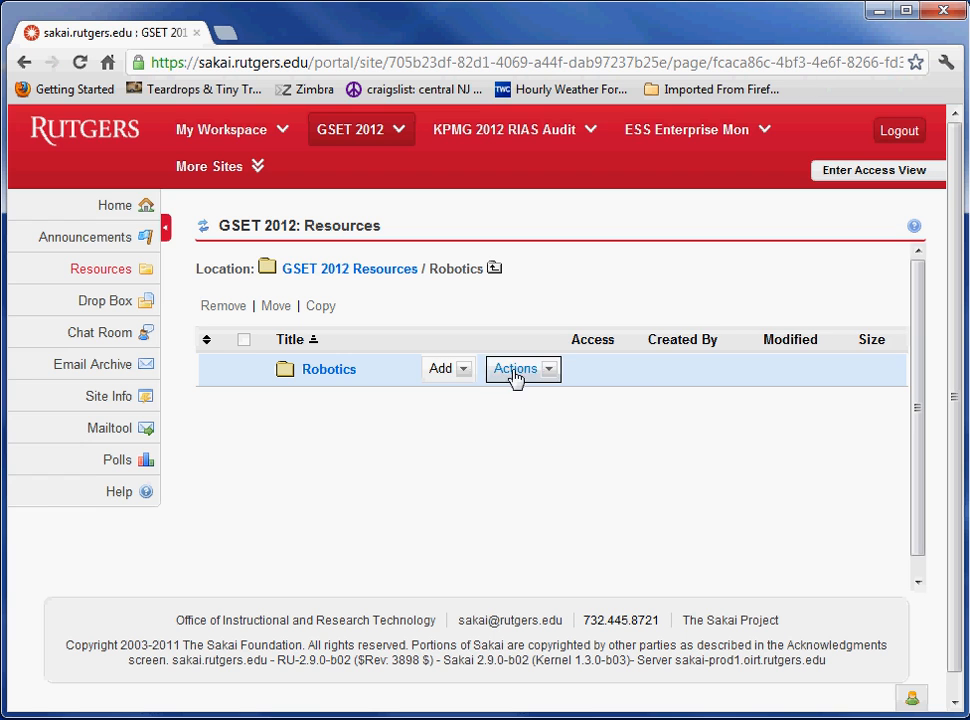
left_click(515, 373)
left_click(468, 372)
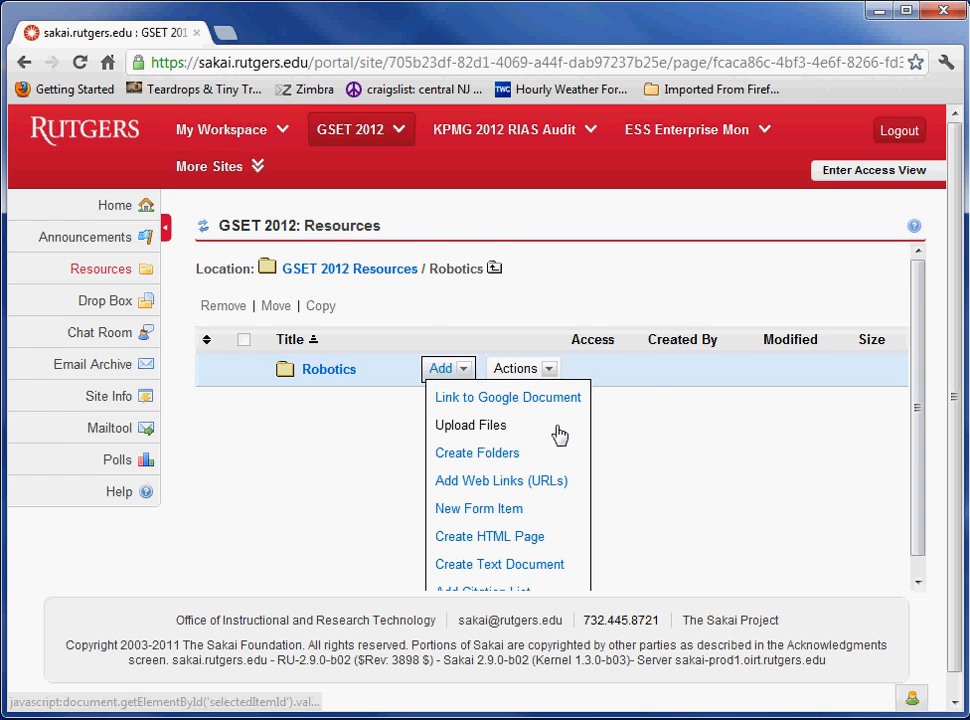
left_click(485, 434)
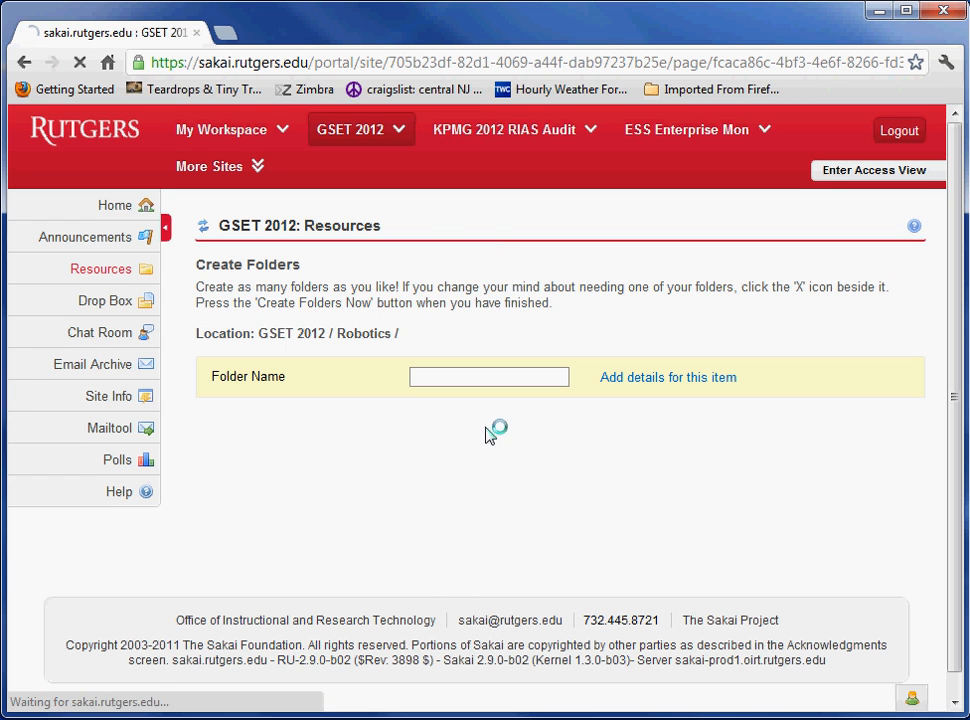
left_click(423, 370)
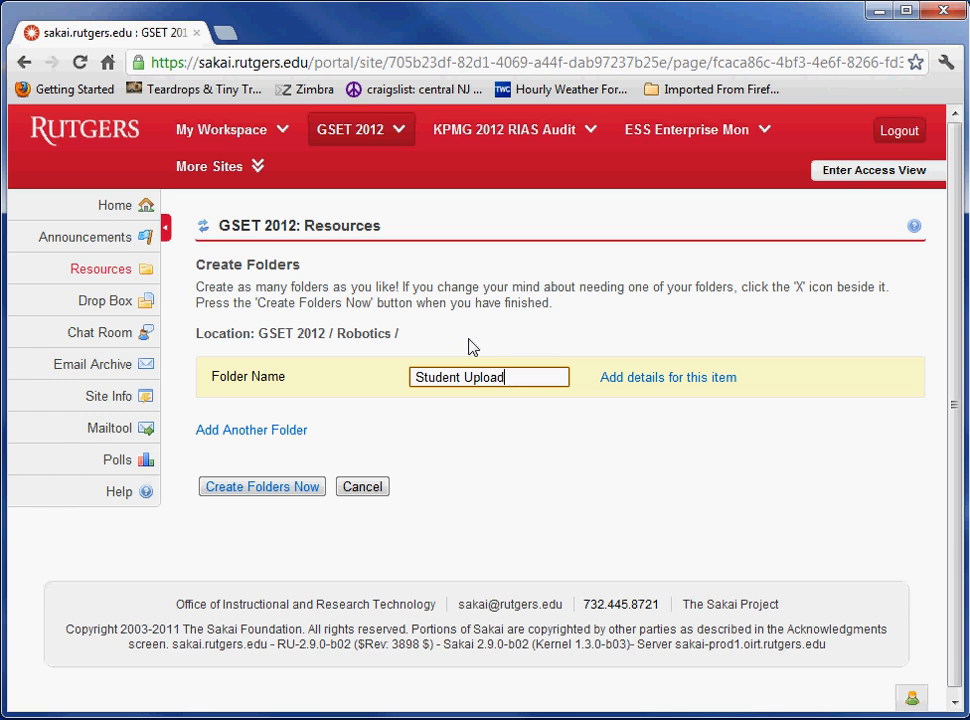
left_click(288, 490)
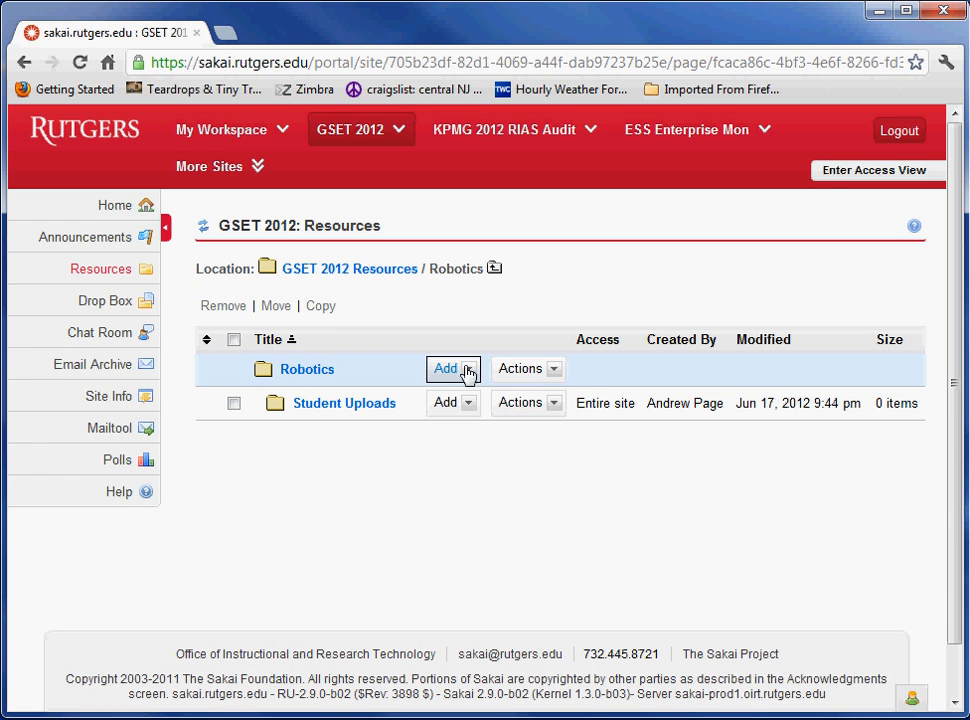
Step: Create another folder named "Classroom Code" inside the Robotics folder
left_click(468, 370)
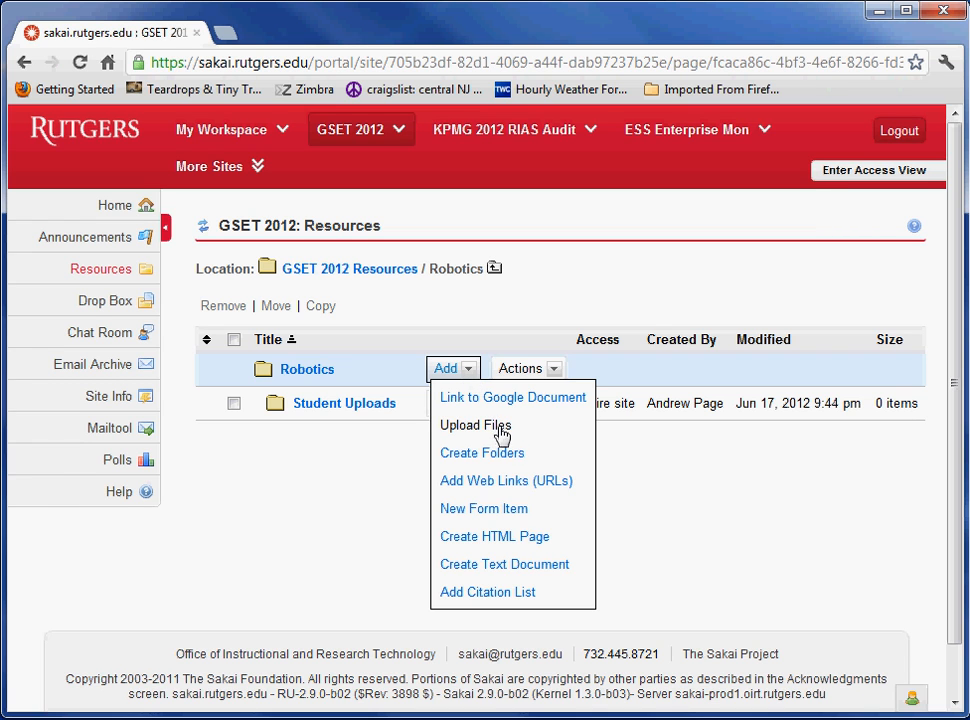
left_click(513, 454)
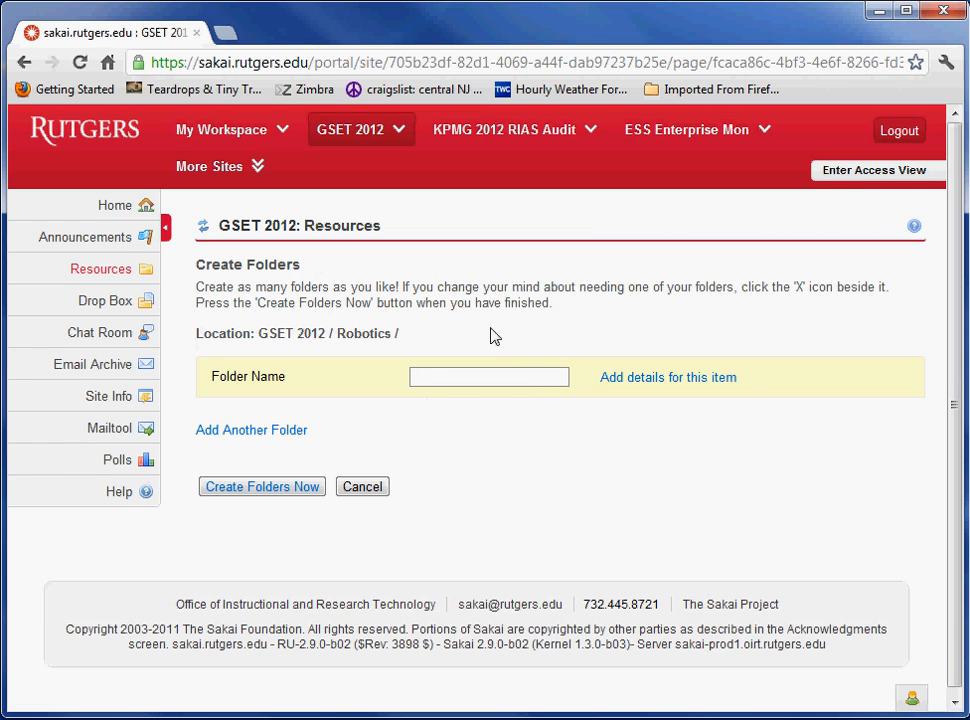
left_click(514, 376)
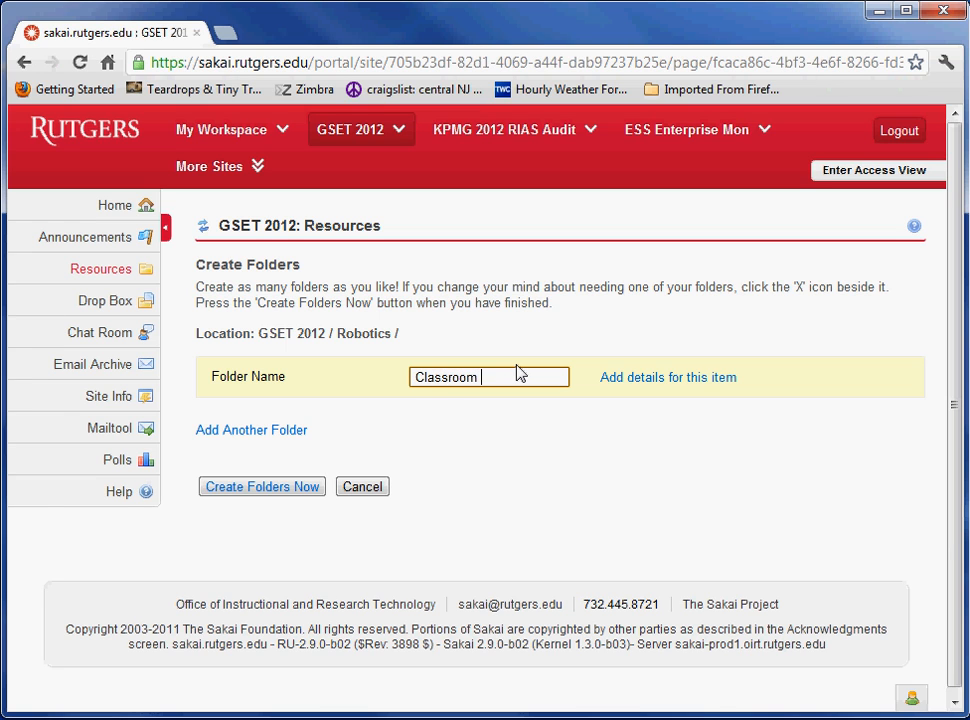
type("Classroom Code")
left_click(268, 487)
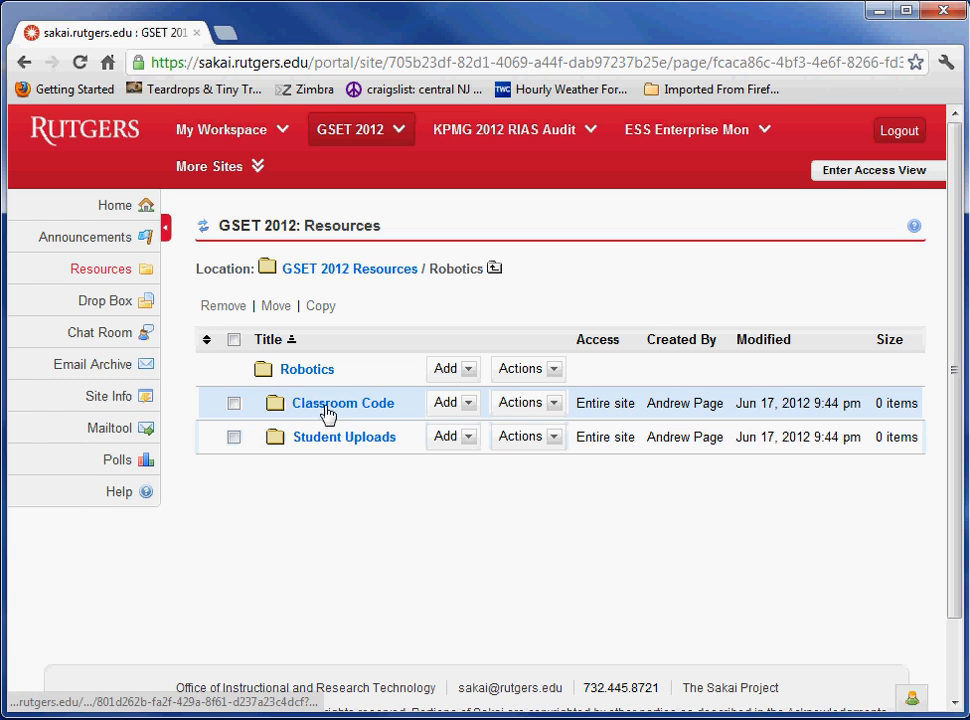
Step: Edit the details of the Student Uploads folder so that it and its contents display to selected groups only
left_click(321, 437)
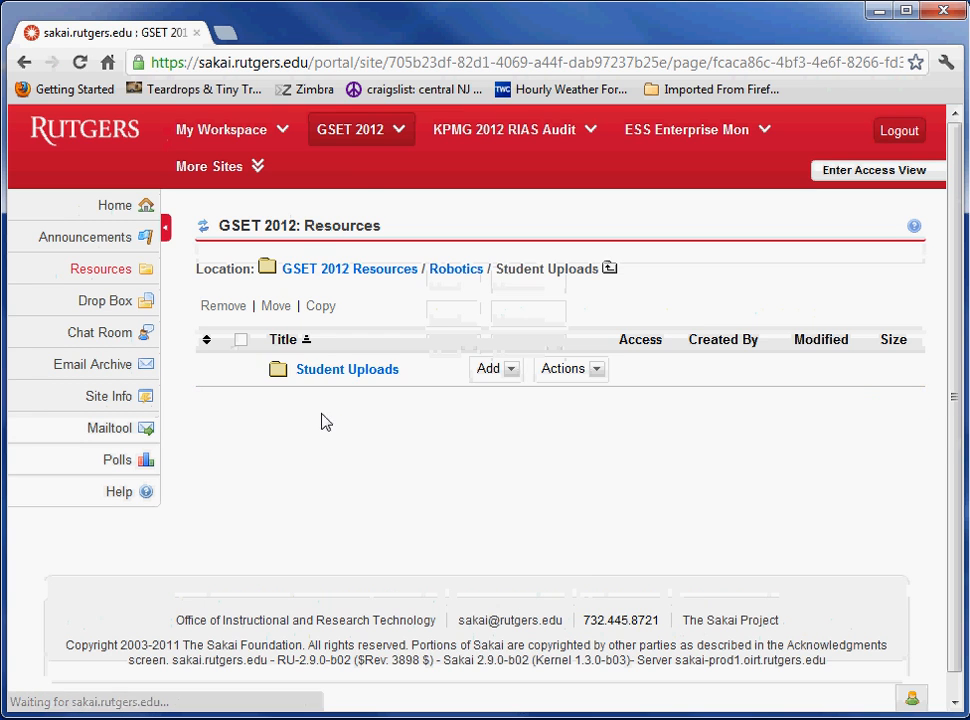
left_click(569, 372)
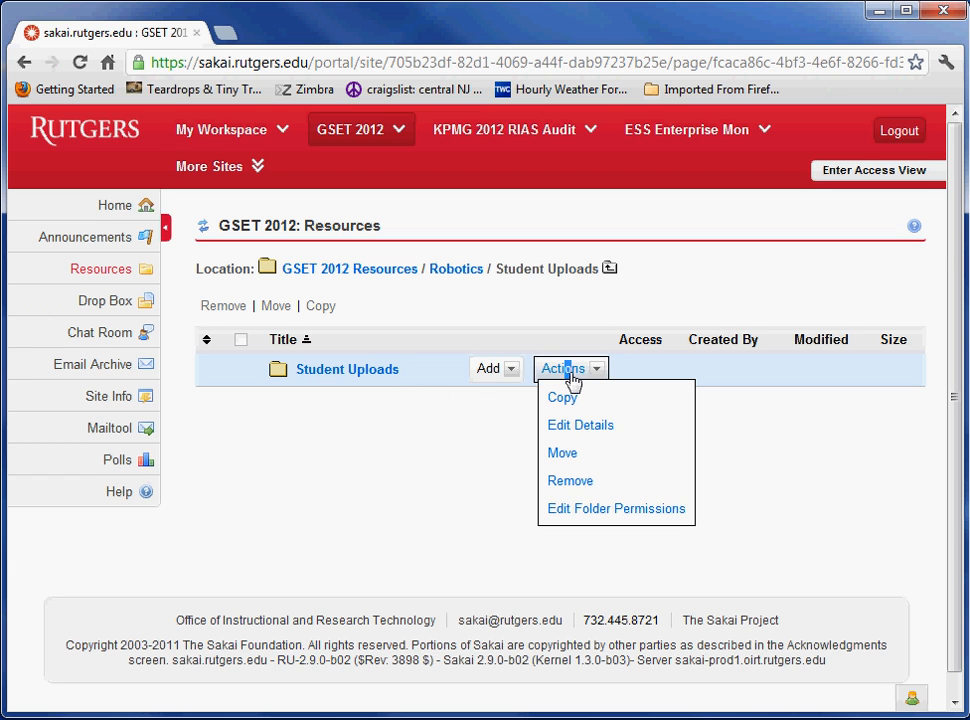
left_click(589, 426)
scroll(600, 440, "down", 2)
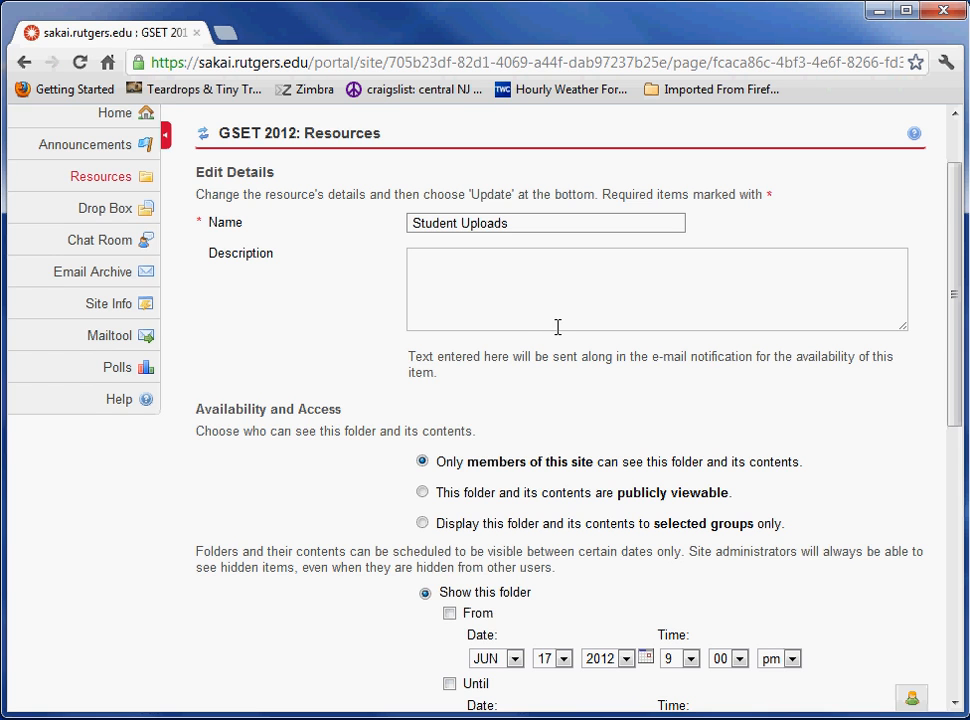
scroll(560, 335, "down", 2)
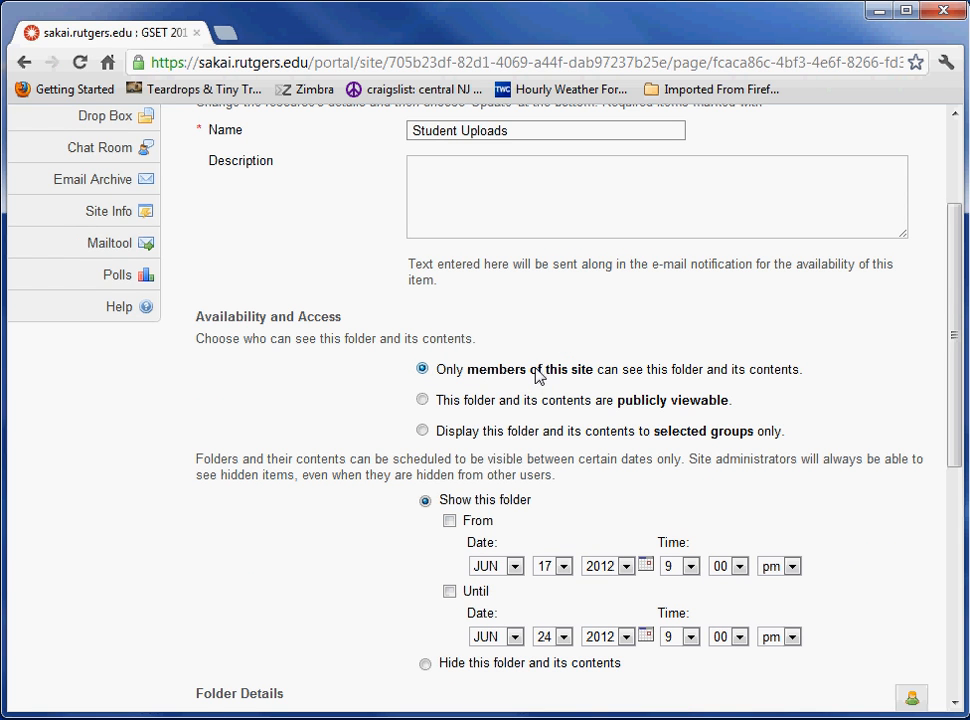
left_click(423, 432)
Step: Choose Android4Java as the group allowed to see the Student Uploads folder, and update the folder's details
scroll(598, 461, "down", 5)
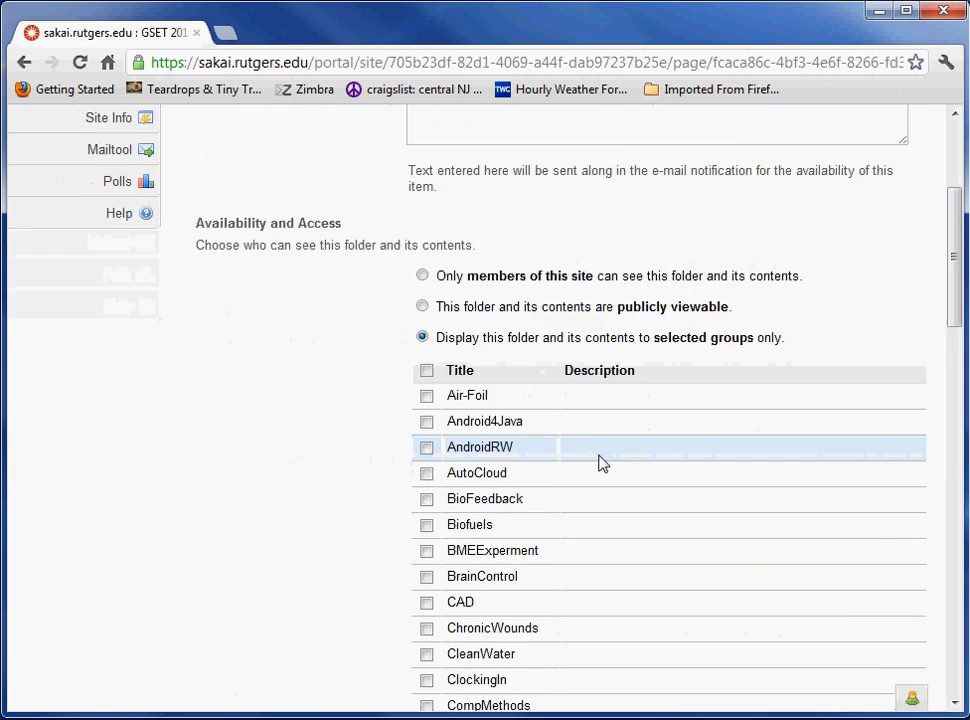
scroll(600, 449, "down", 9)
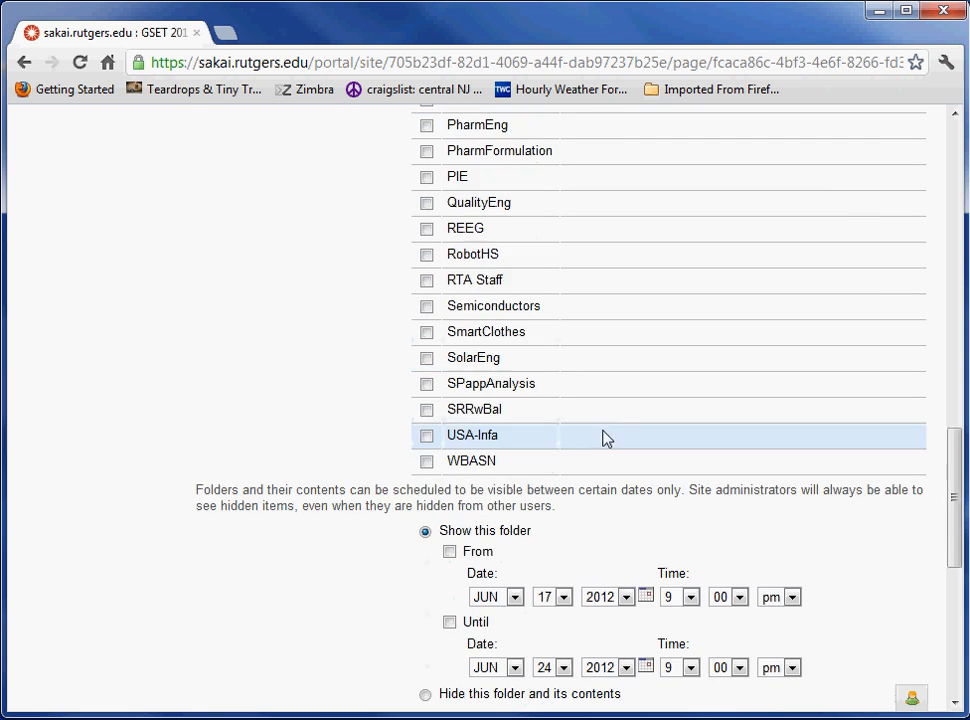
scroll(600, 430, "up", 10)
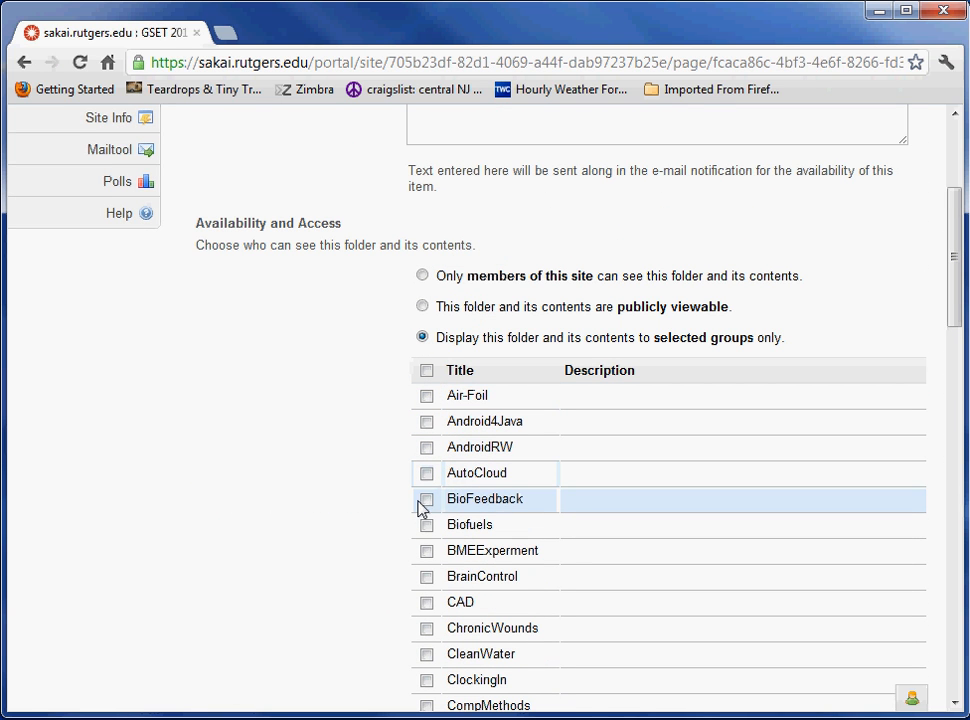
left_click(427, 424)
scroll(580, 455, "down", 11)
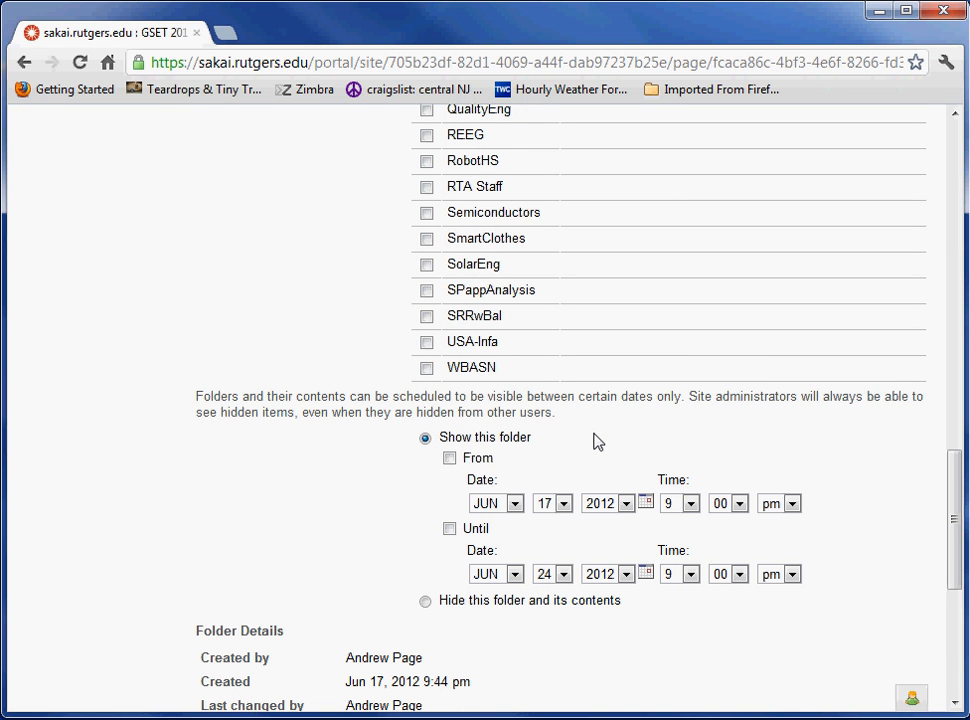
scroll(597, 432, "down", 2)
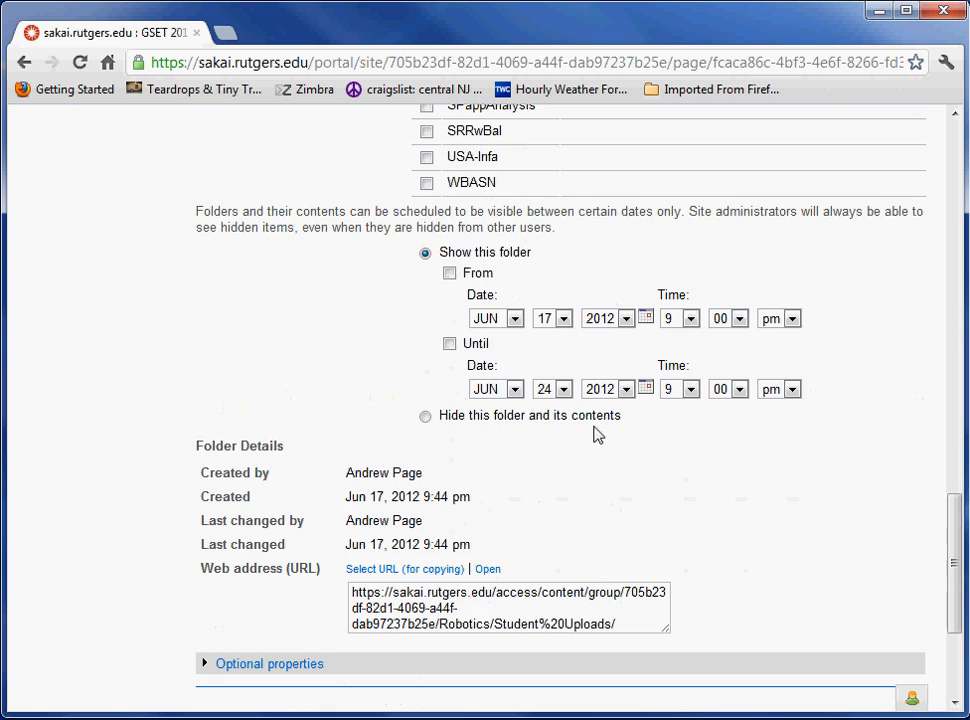
scroll(562, 441, "down", 3)
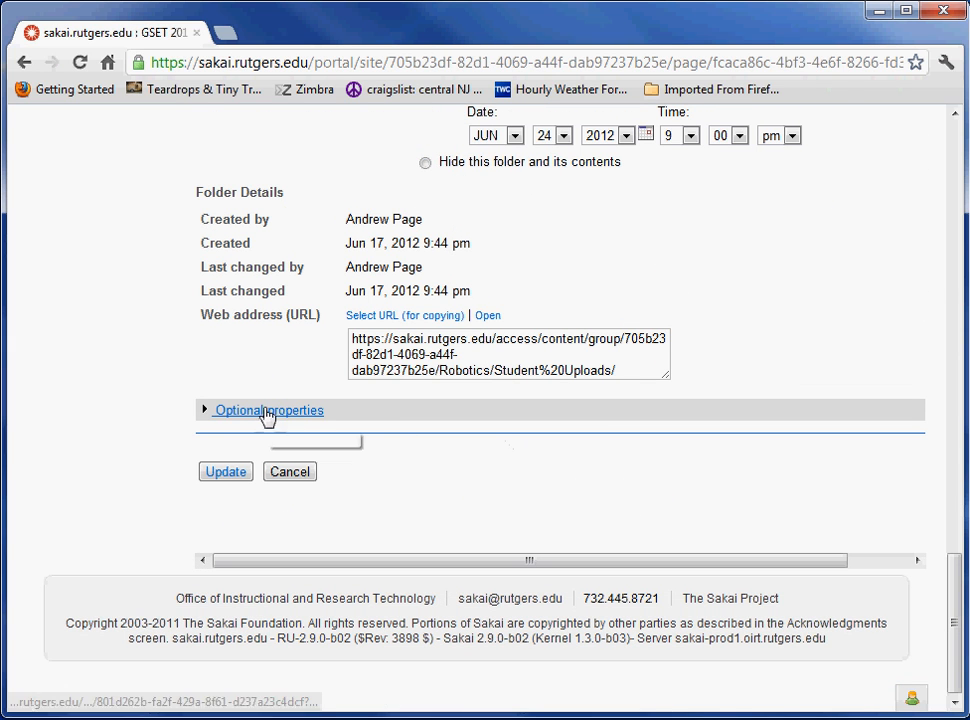
left_click(225, 473)
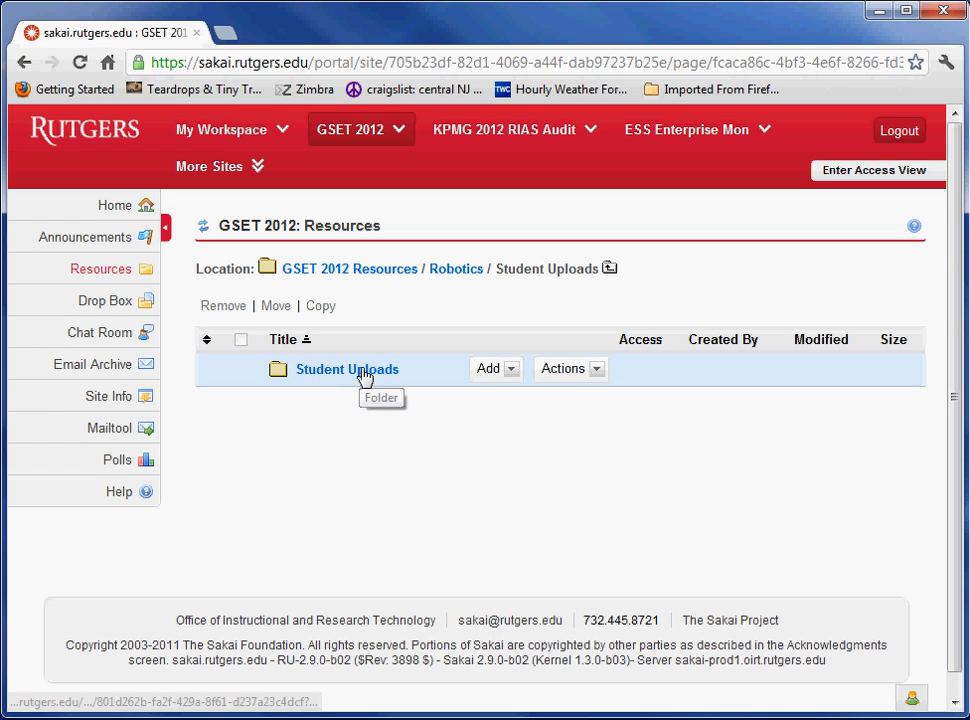
Step: Grant the access role the "Create resources" permission on the Student Uploads folder and save the permissions
left_click(569, 372)
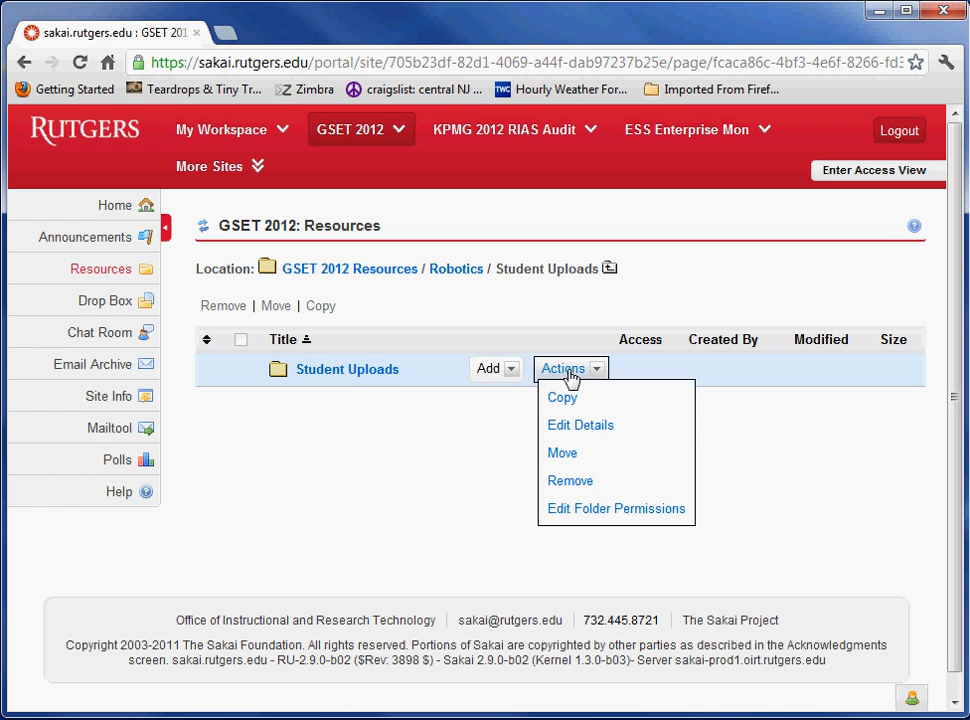
left_click(620, 508)
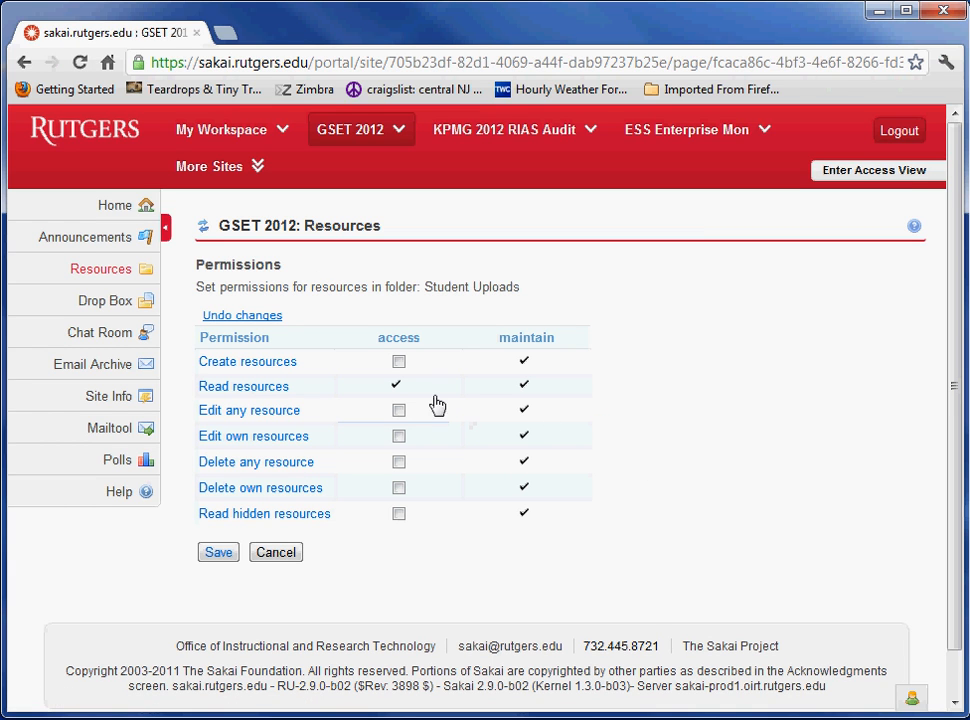
left_click(399, 364)
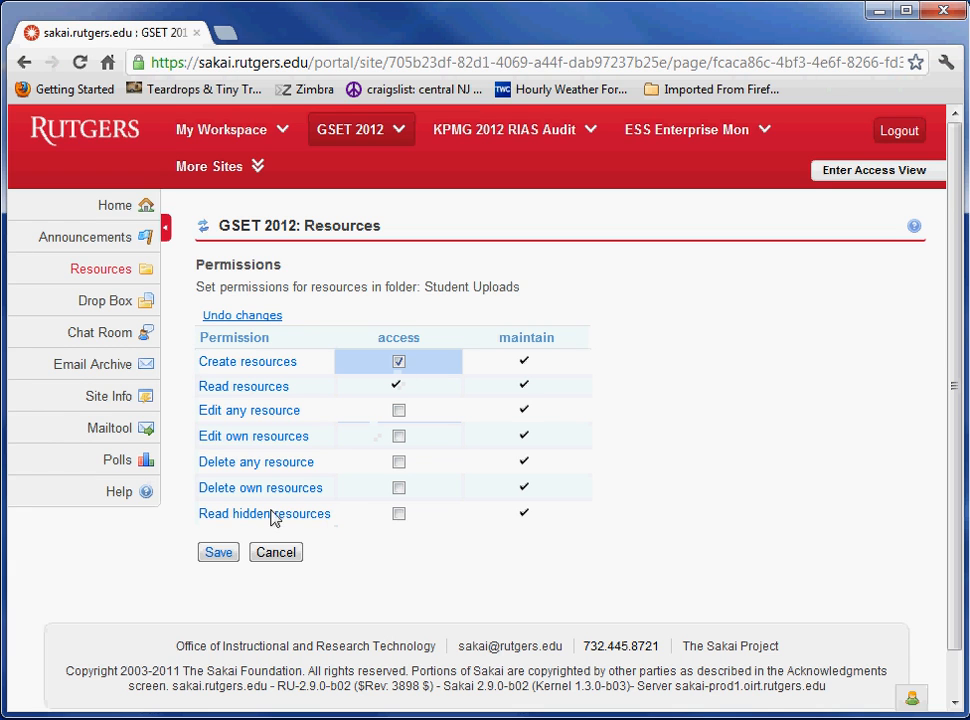
left_click(220, 553)
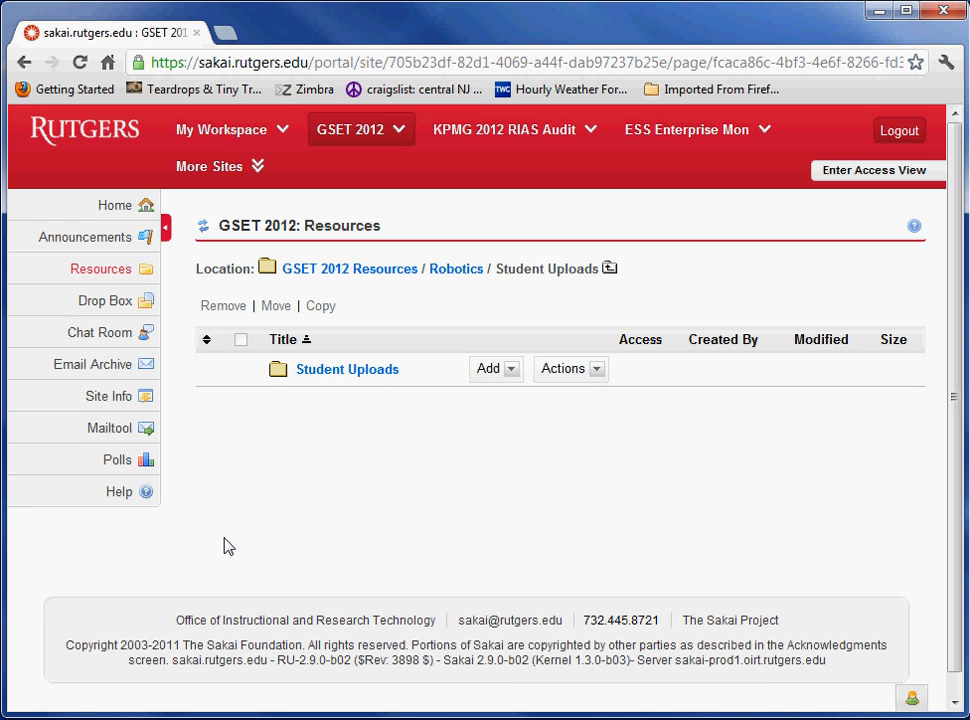
Step: Return to the top-level GSET 2012 Resources folder and open the instructions for uploading and downloading multiple resources
left_click(369, 372)
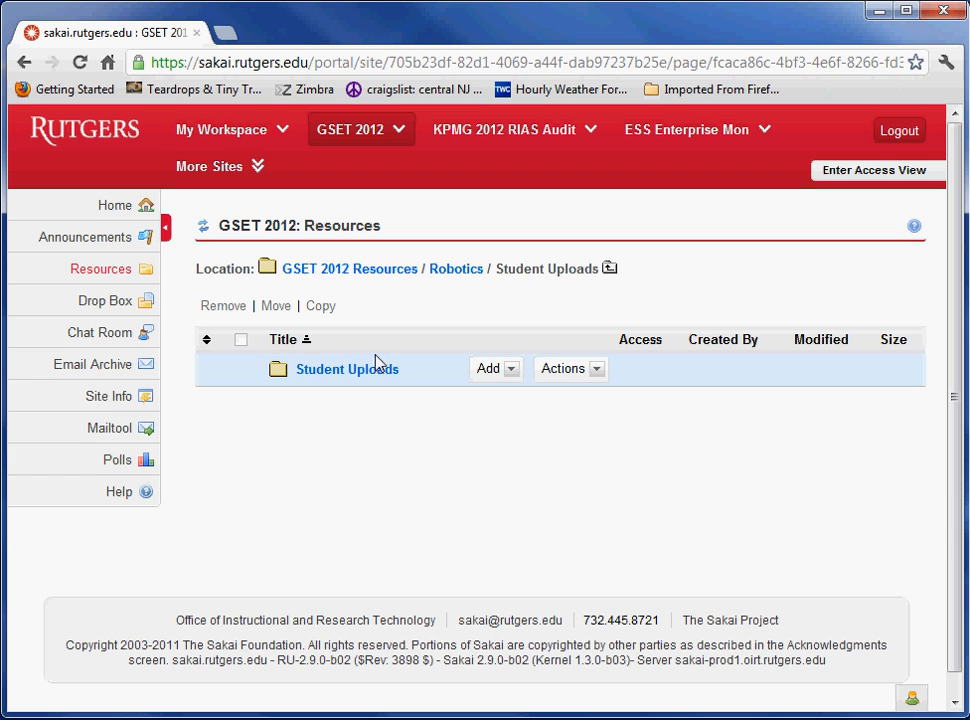
left_click(327, 279)
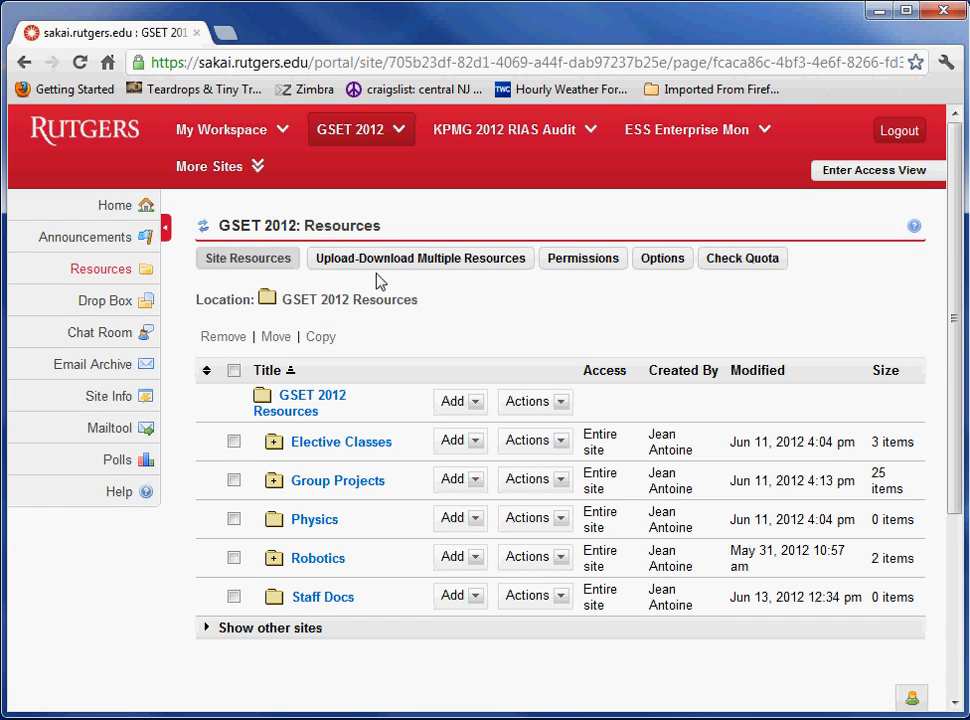
left_click(432, 260)
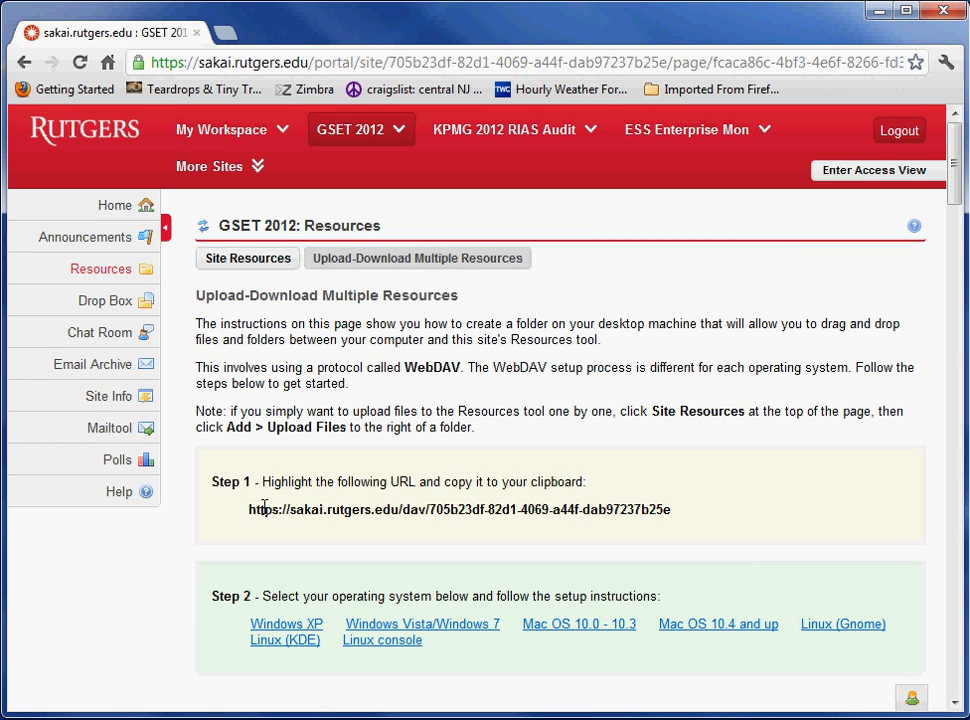